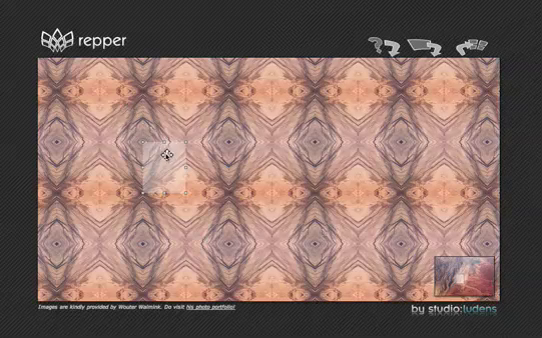
# Shift the sampled area into grey diamond tiles on brown, then choose Photo 36.jpg for upload.
pyautogui.moveTo(162, 156)
pyautogui.mouseDown()
pyautogui.moveTo(204, 148)
pyautogui.moveTo(146, 146)
pyautogui.mouseUp()
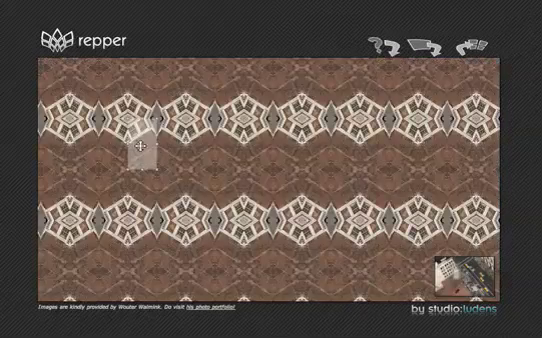
pyautogui.moveTo(142, 145)
pyautogui.mouseDown()
pyautogui.moveTo(144, 139)
pyautogui.moveTo(153, 140)
pyautogui.mouseUp()
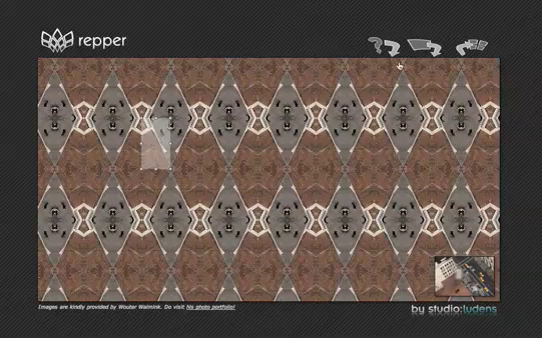
pyautogui.click(170, 22)
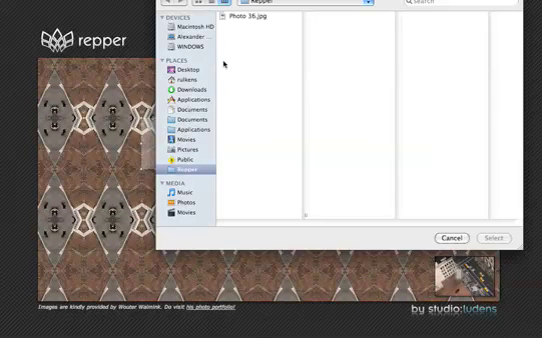
pyautogui.click(248, 16)
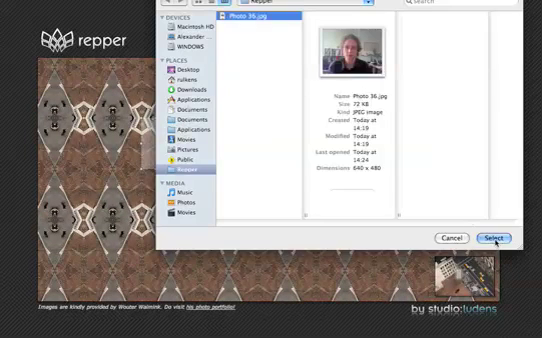